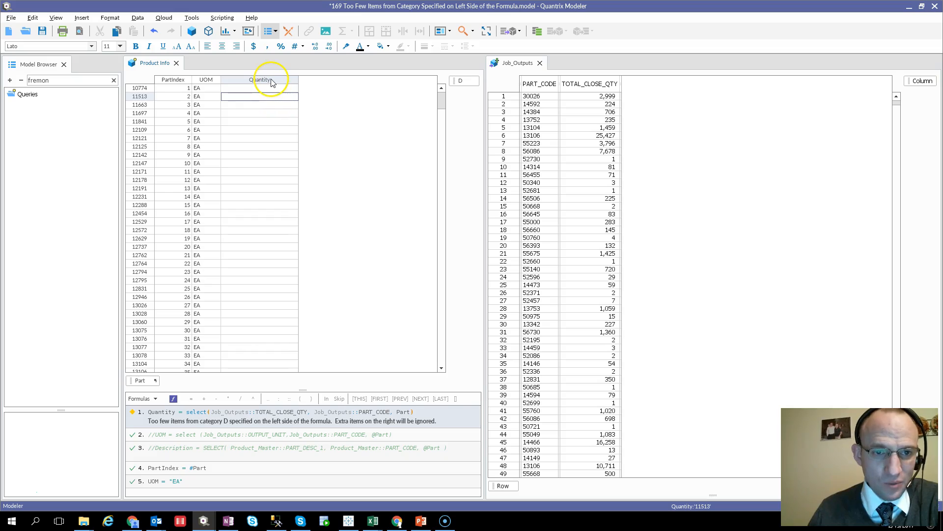
Step: Examine the Quantity formula's select arguments against the Quantity, TOTAL_CLOSE_QTY and PART_CODE columns
click(271, 81)
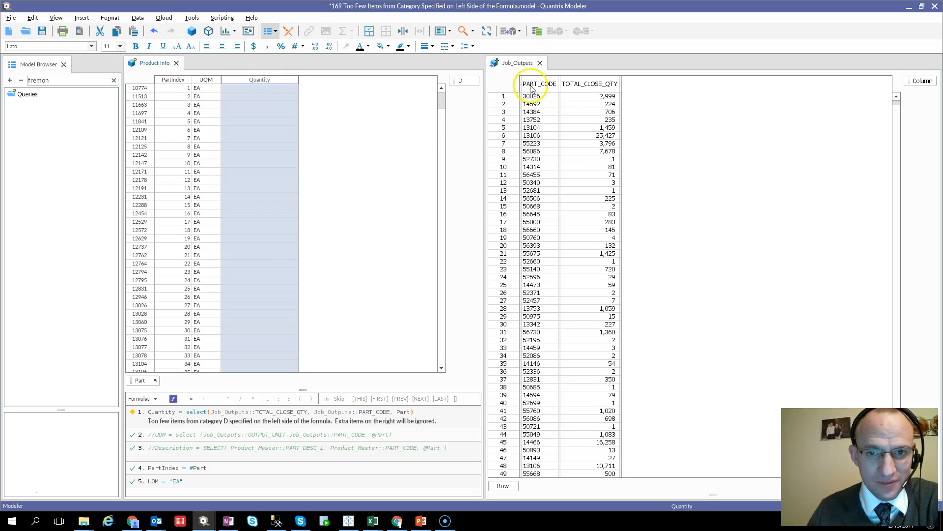
click(585, 85)
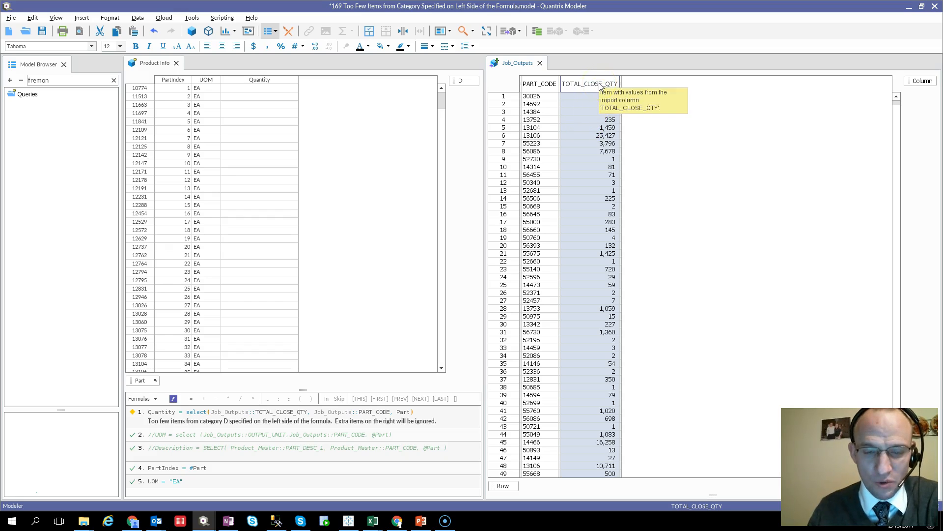
click(285, 82)
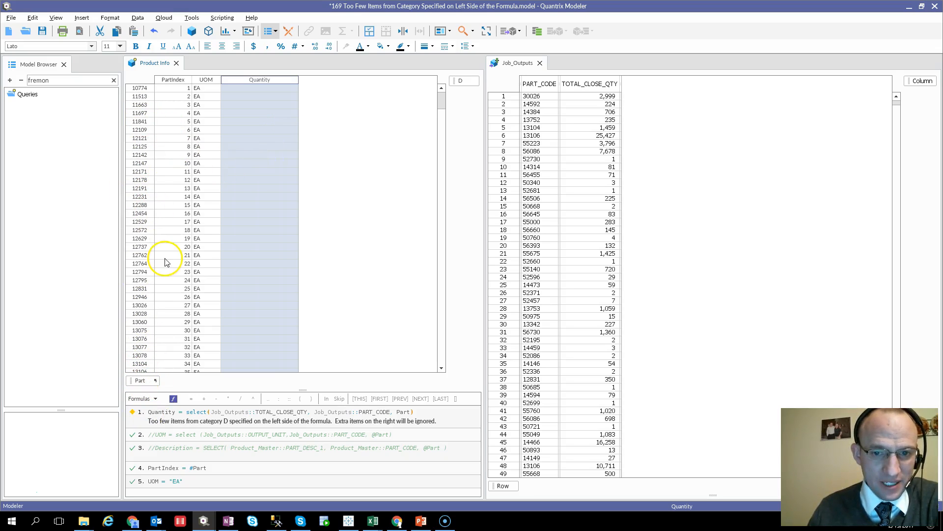
click(536, 85)
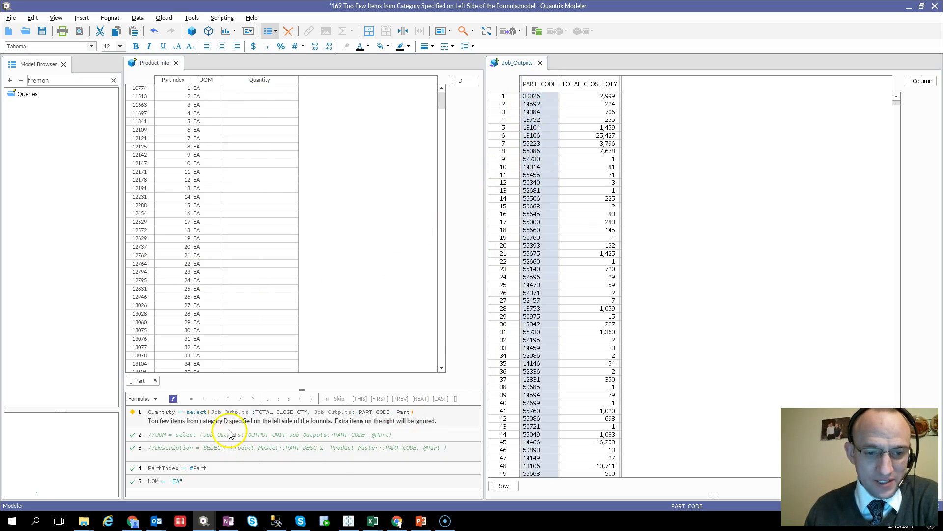
click(219, 415)
click(219, 415)
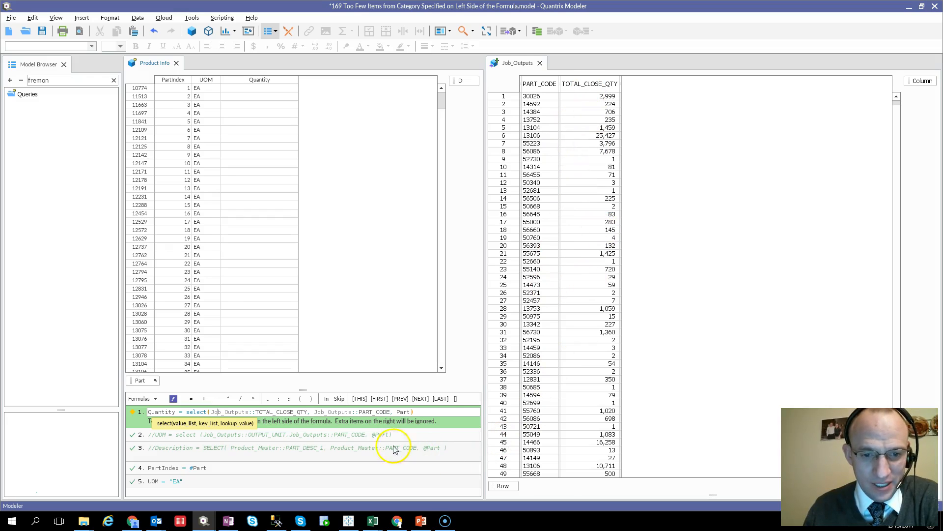
click(333, 412)
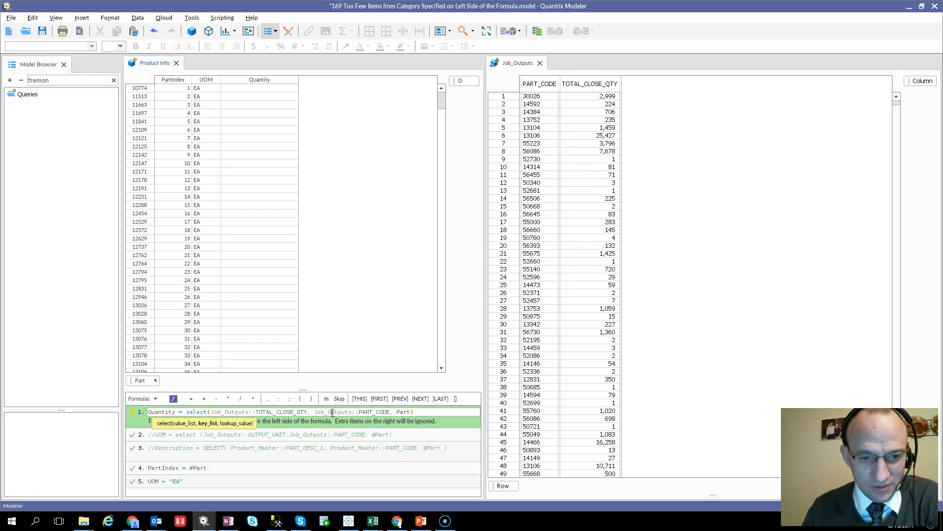
click(544, 86)
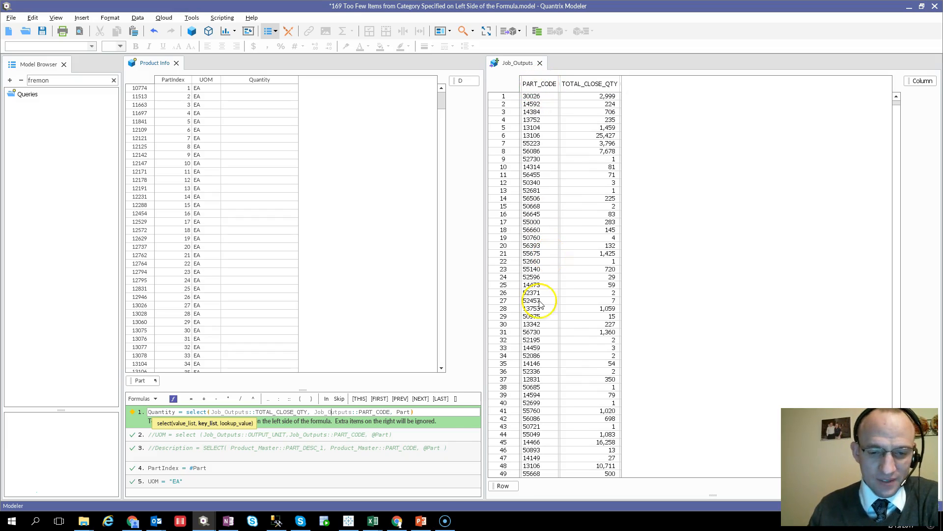
click(392, 412)
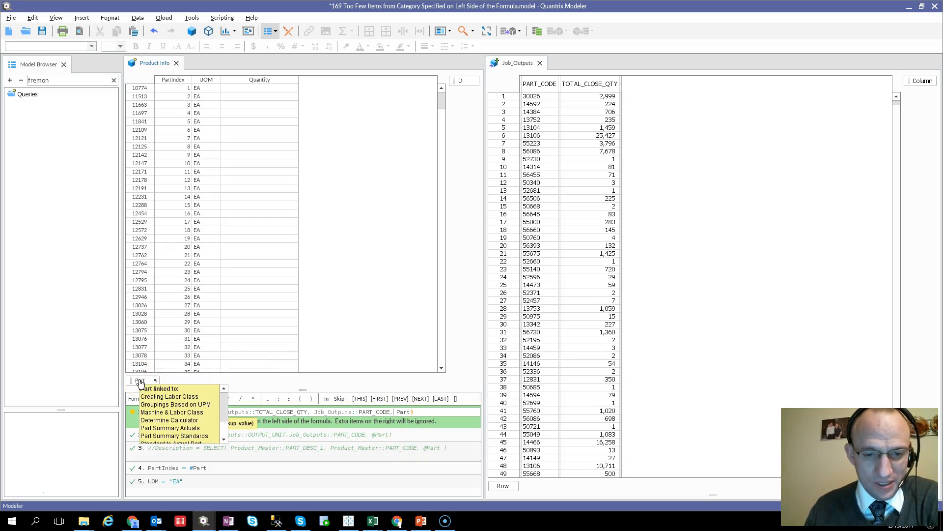
key(Return)
click(173, 399)
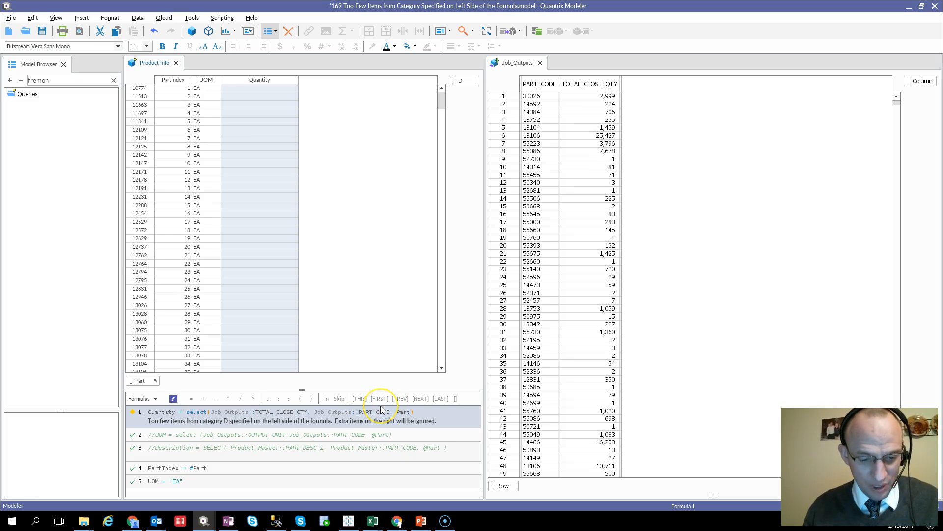
Step: Open the Dependency Inspector and examine the dependencies and formula arguments of the Quantity and PartIndex cells
key(ctrl+shift+d)
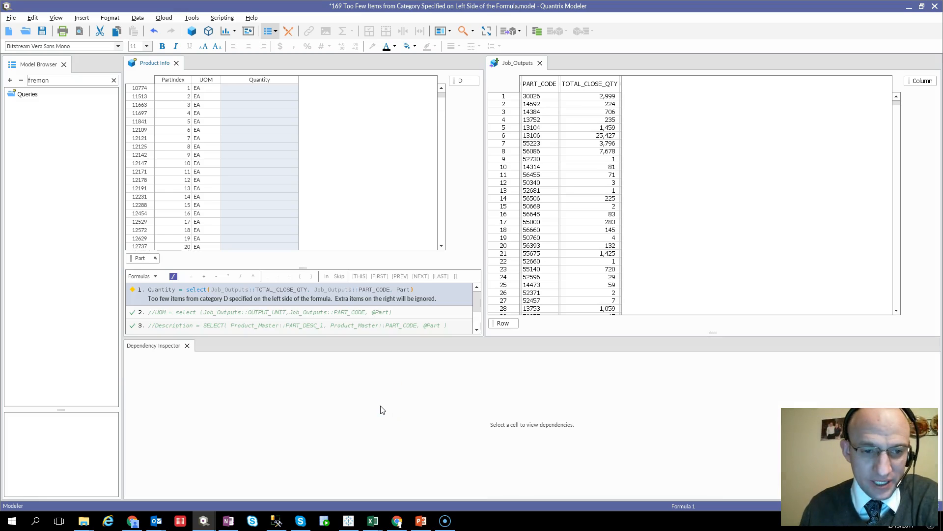
click(260, 180)
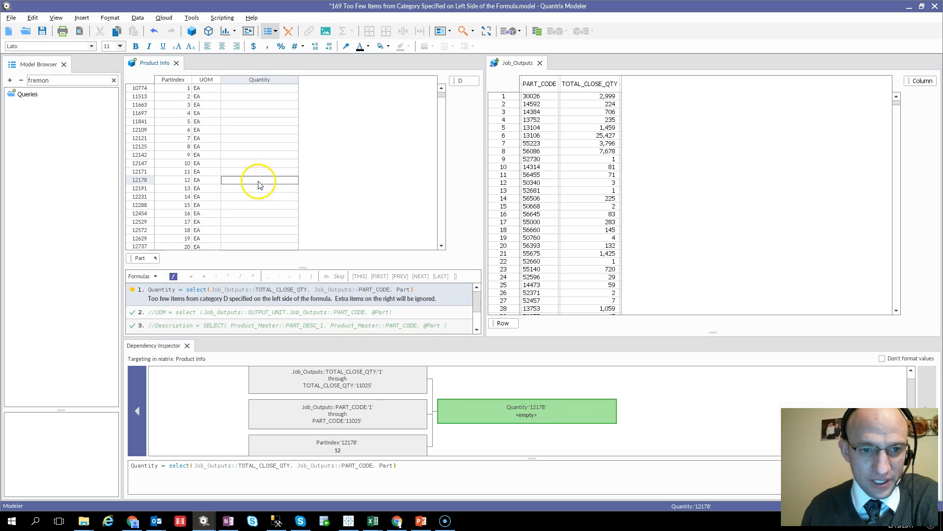
click(266, 146)
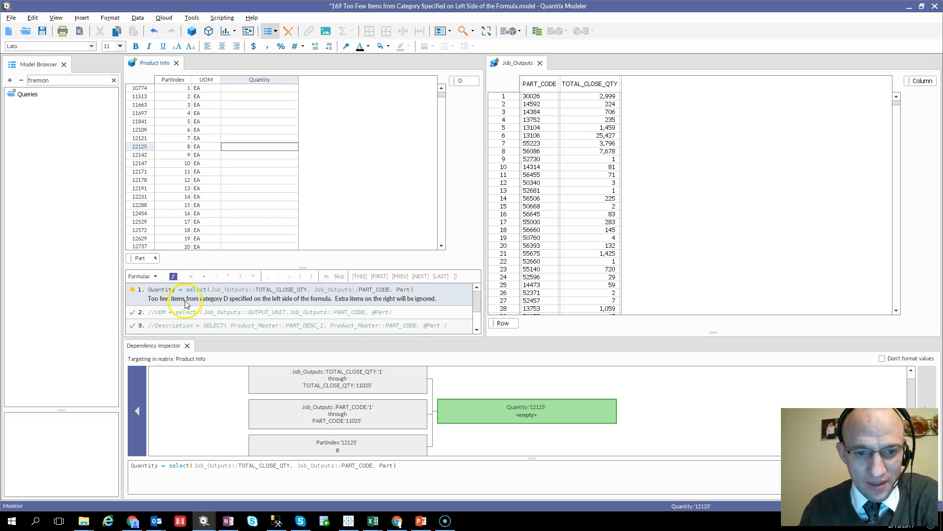
click(240, 472)
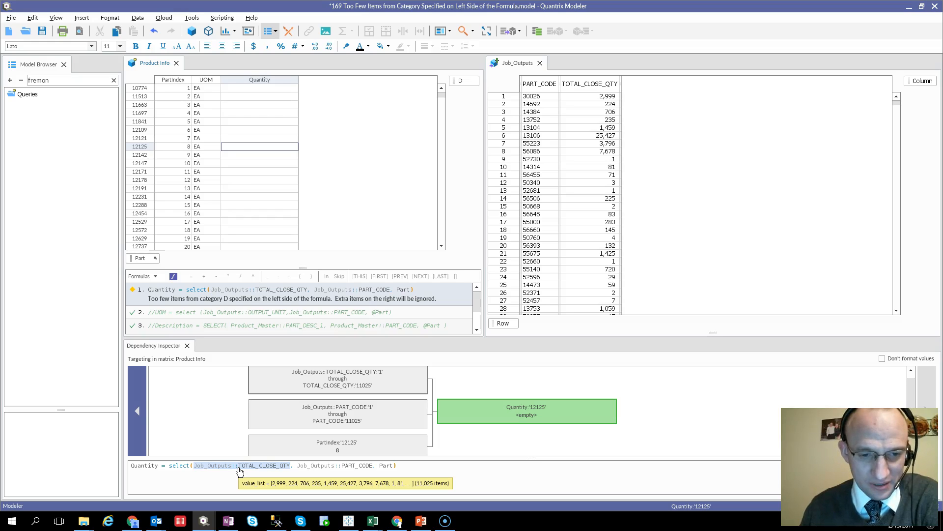
click(250, 471)
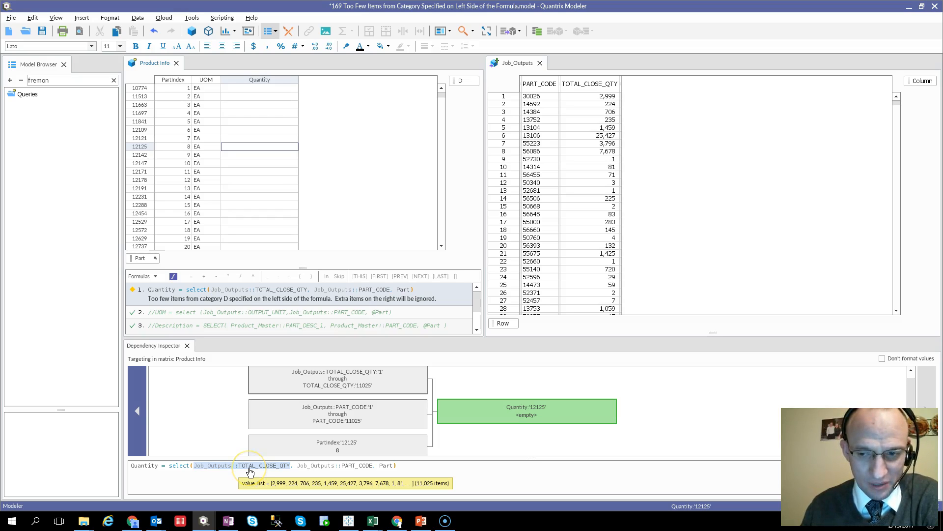
click(248, 471)
click(311, 468)
click(389, 470)
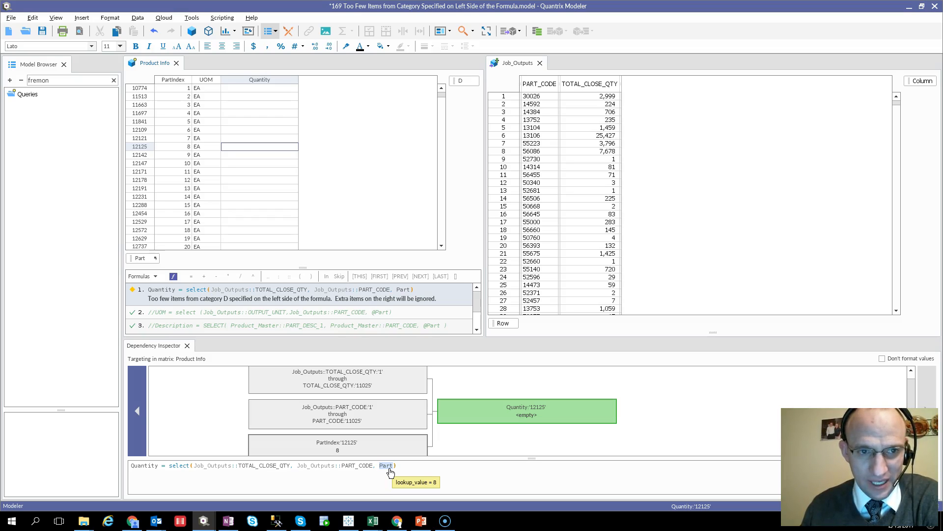
click(173, 148)
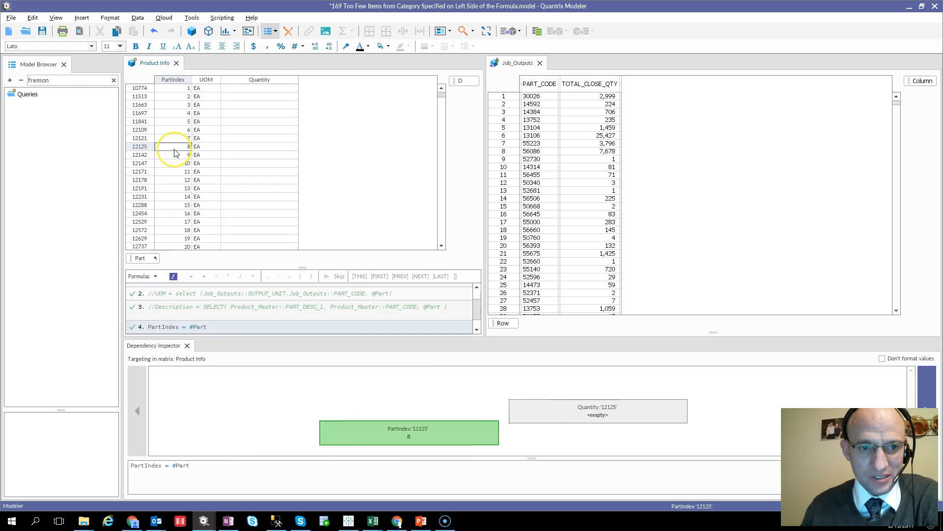
click(236, 146)
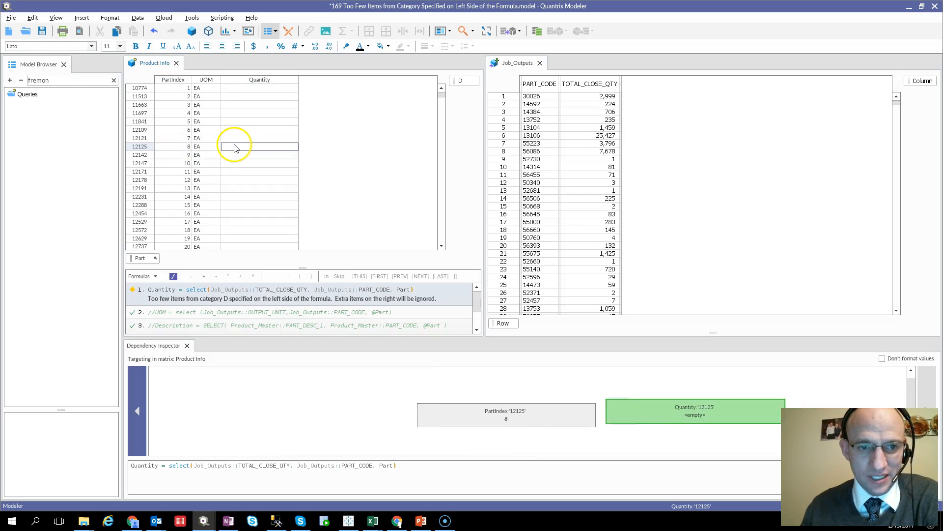
click(144, 150)
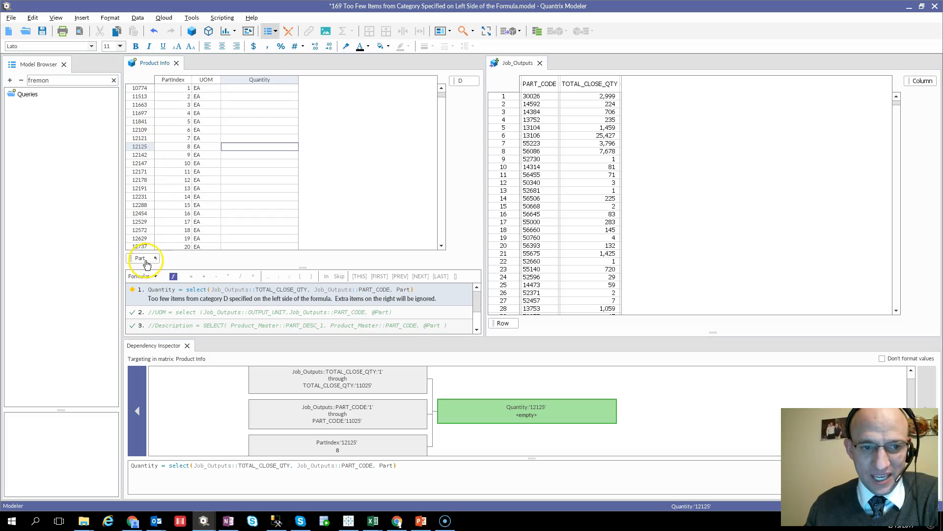
click(398, 291)
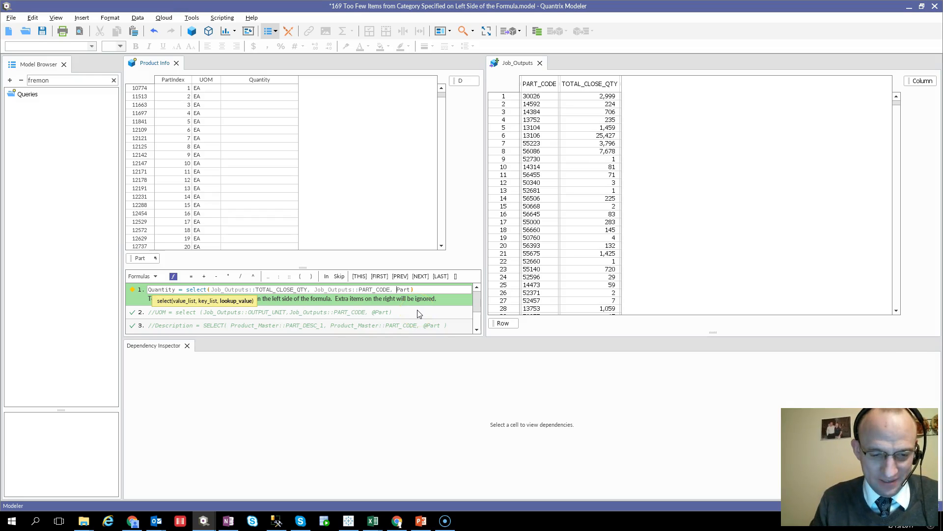
key(Return)
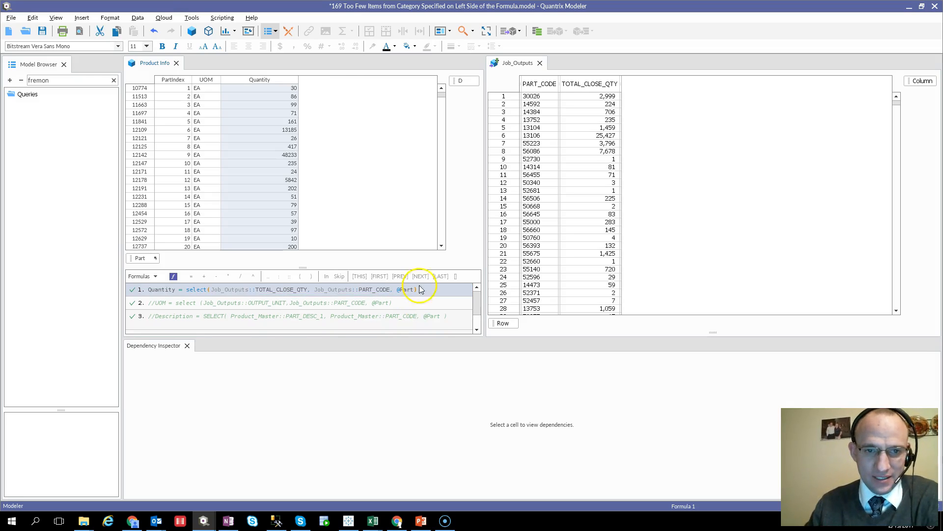
click(295, 155)
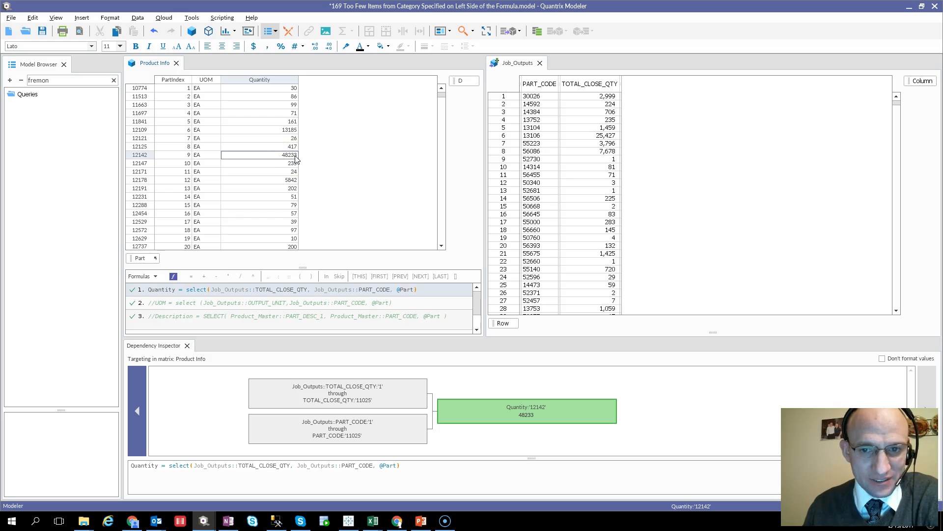
Step: Filter the Job_Outputs PART_CODE column by the text 12125
right_click(536, 84)
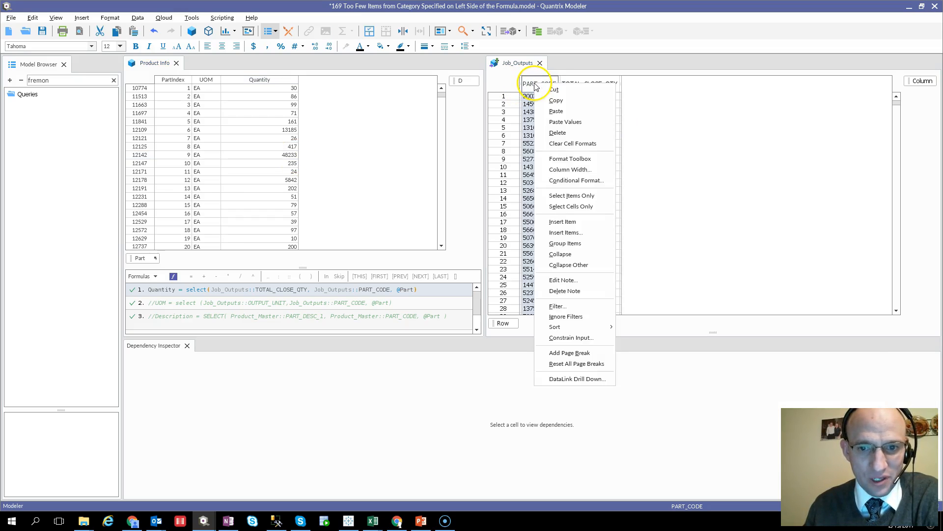
click(559, 306)
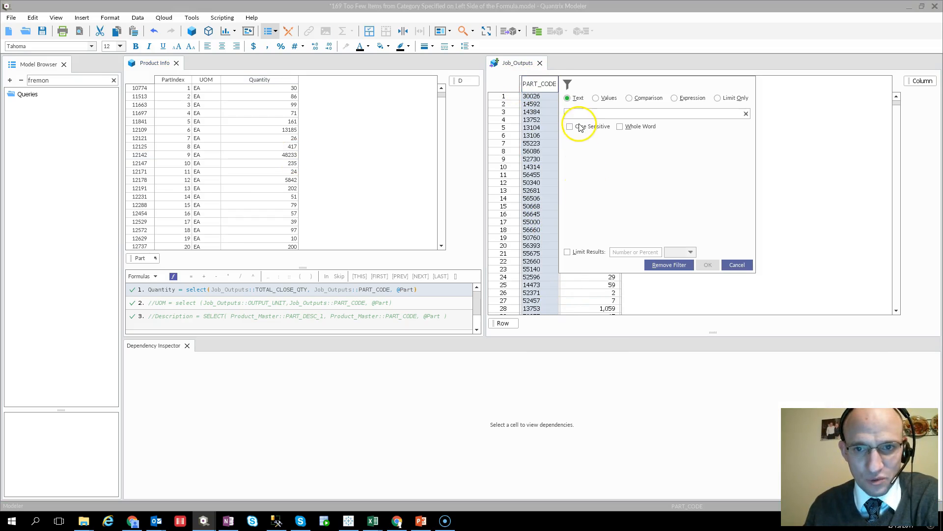
text(12125)
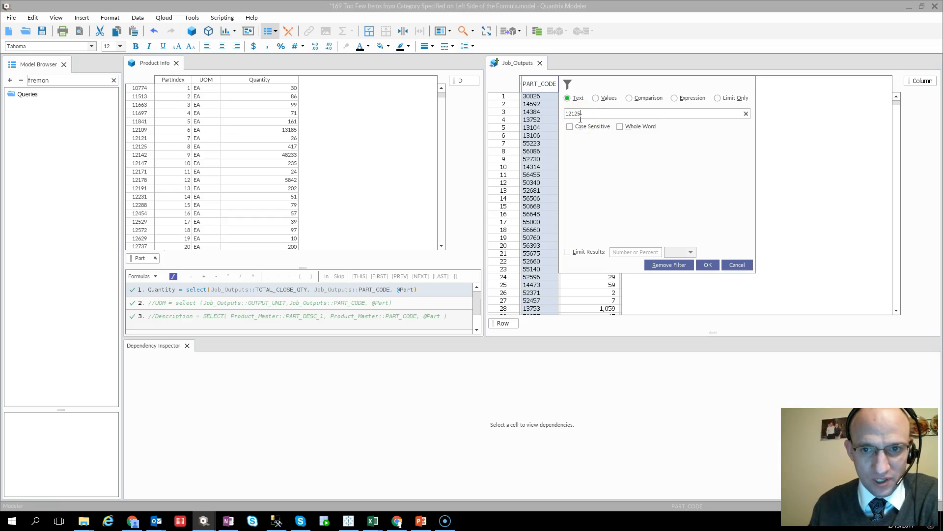
click(708, 265)
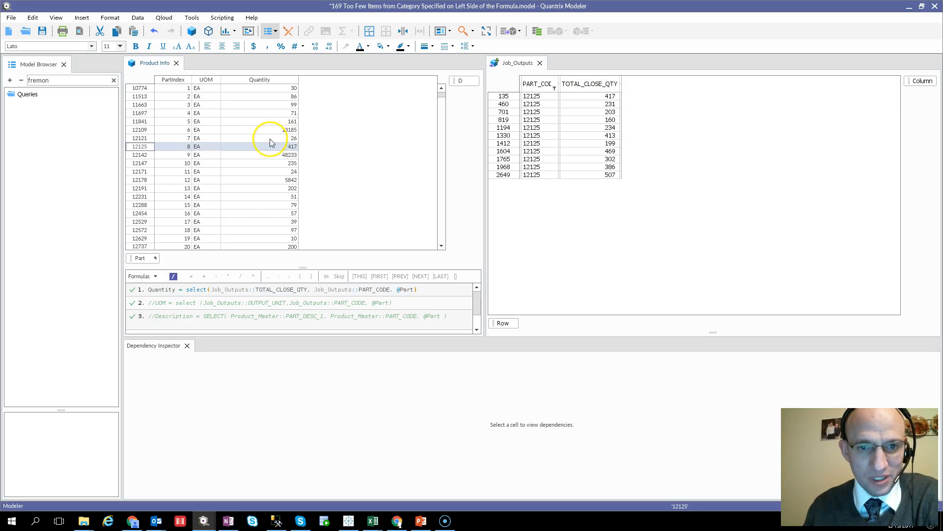
click(609, 96)
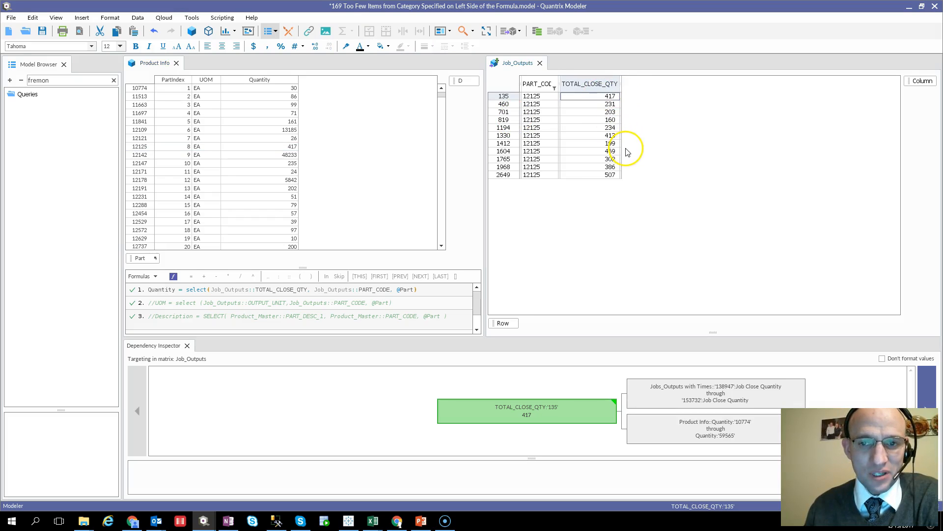
click(187, 290)
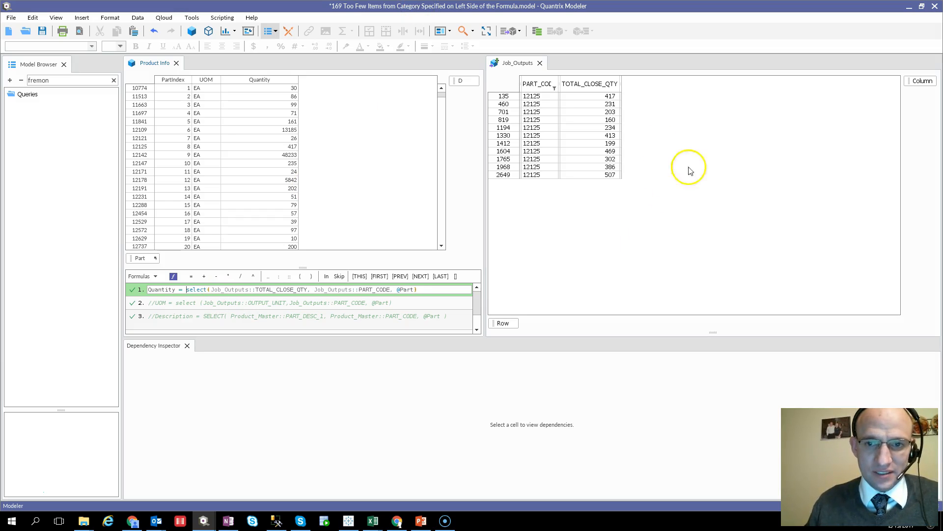
text(`)
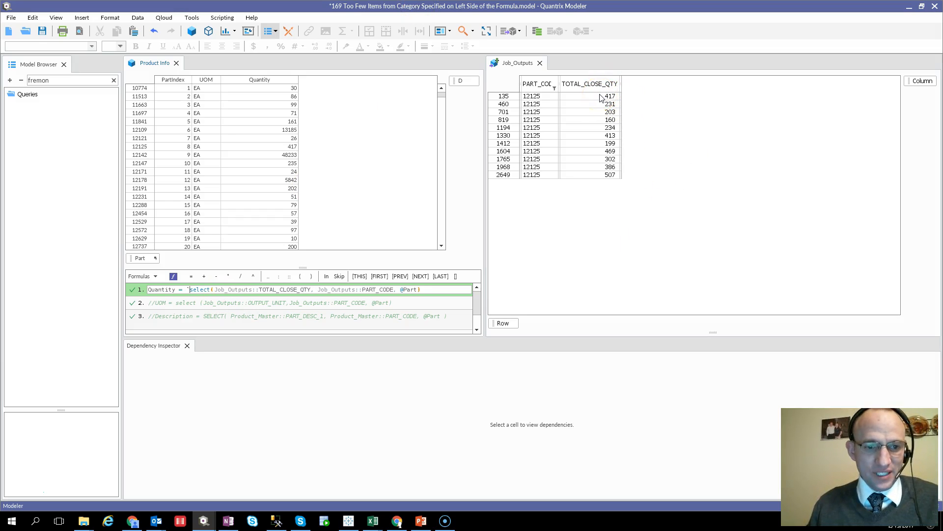
key(Escape)
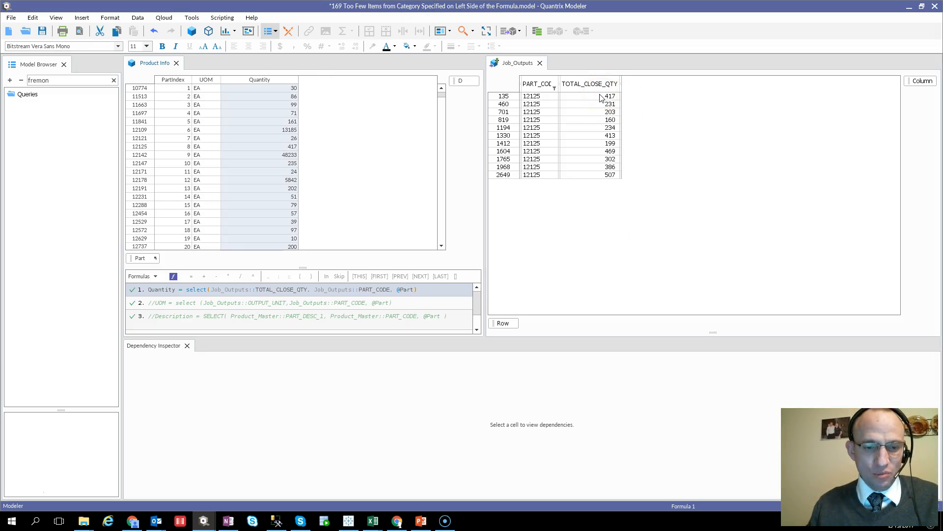
Step: Revert the Quantity formula's lookup argument to Part
click(399, 291)
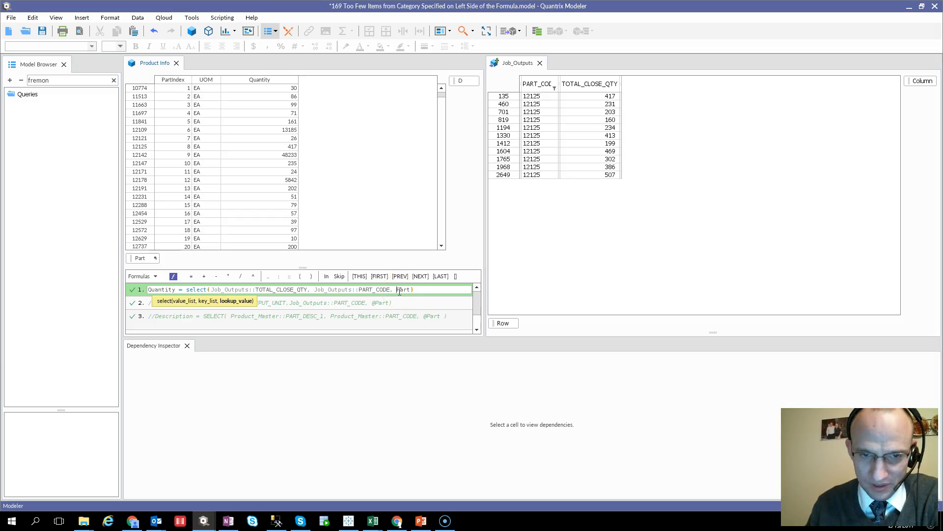
key(Return)
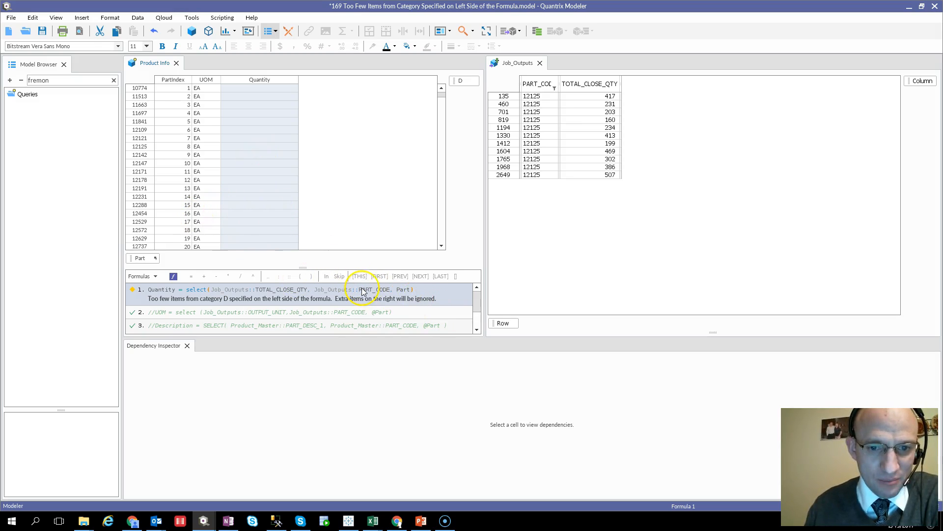
Step: Inspect the dependencies of the Quantity and PartIndex cells for parts 12178 and 12171
click(258, 181)
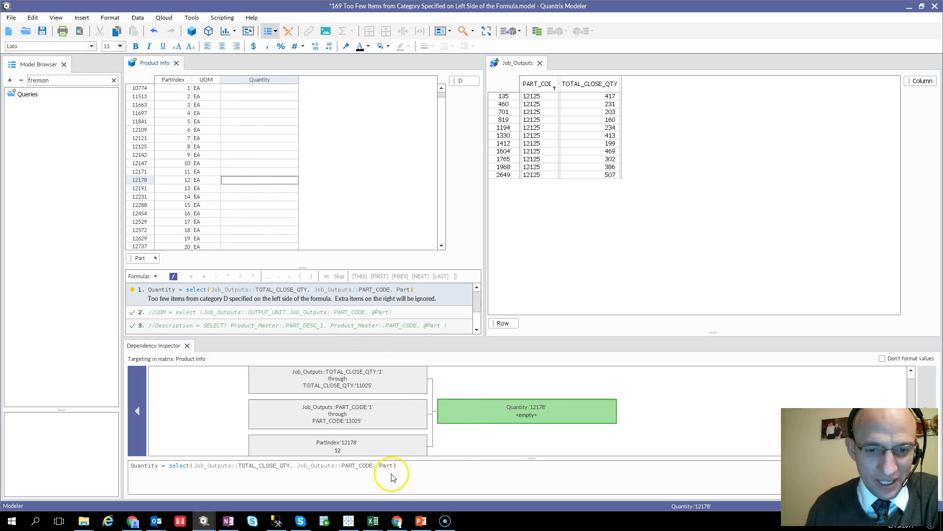
click(178, 183)
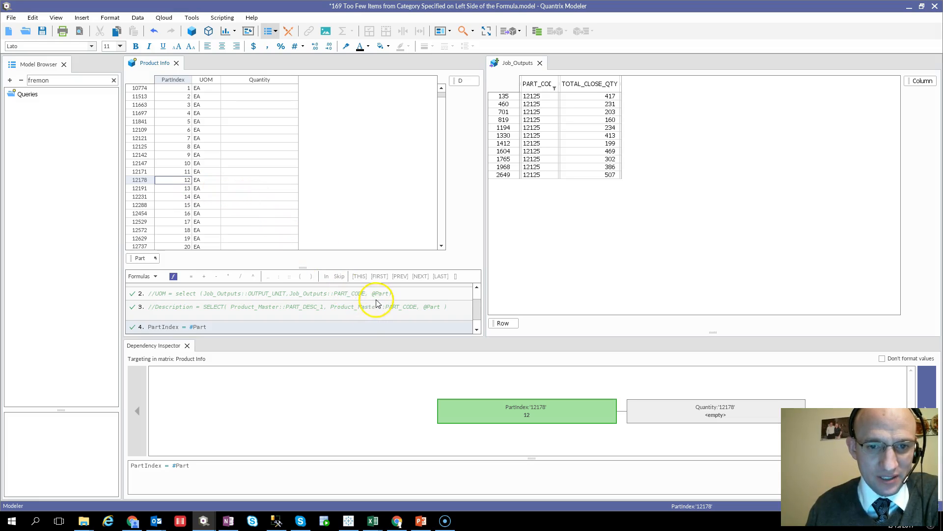
click(263, 173)
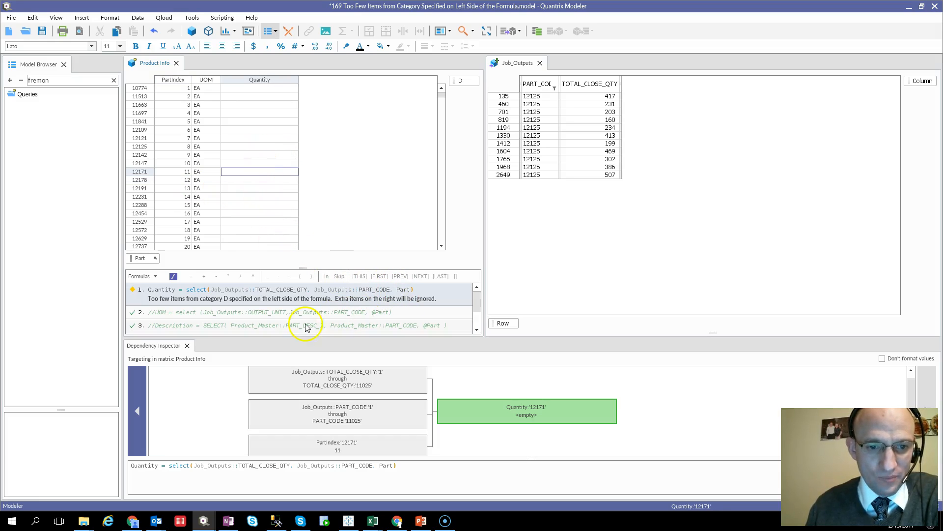
click(209, 79)
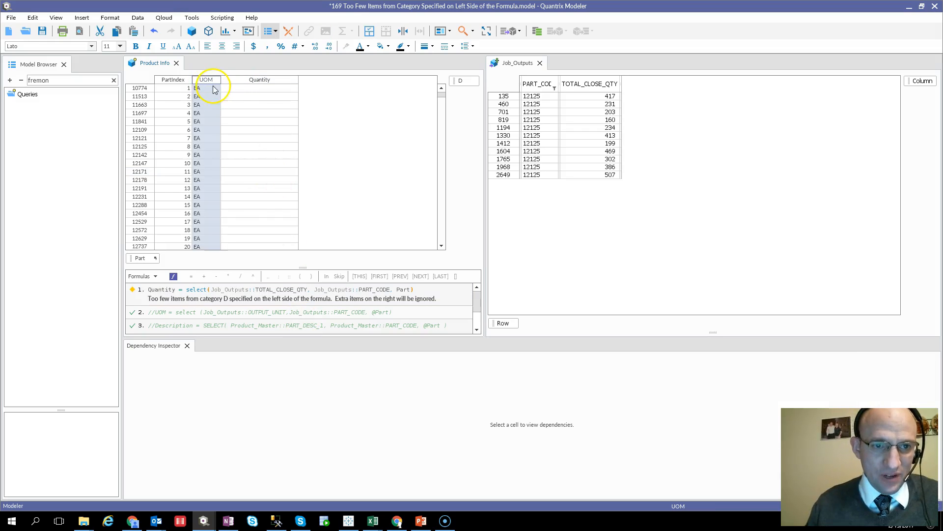
Step: Move the UOM column ahead of PartIndex and inspect the dependencies of part 12178's Quantity cell
key(alt+Left)
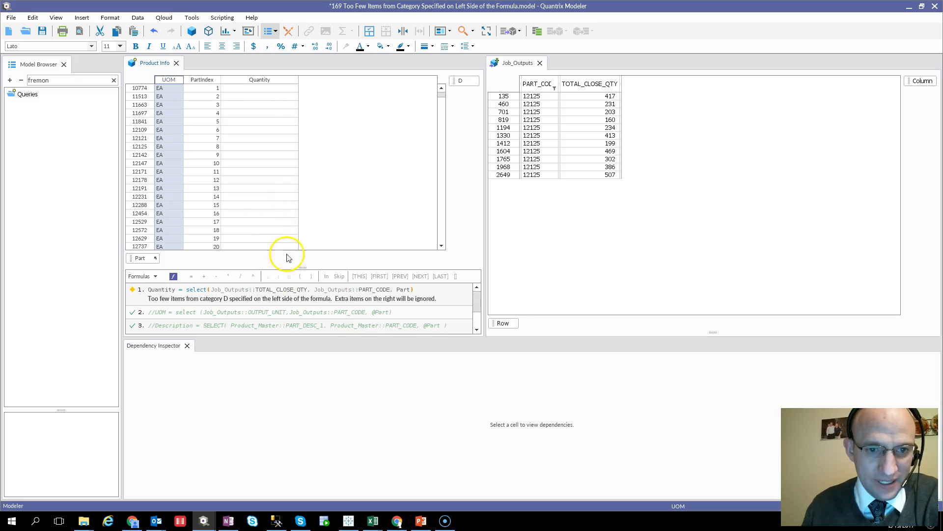
click(266, 181)
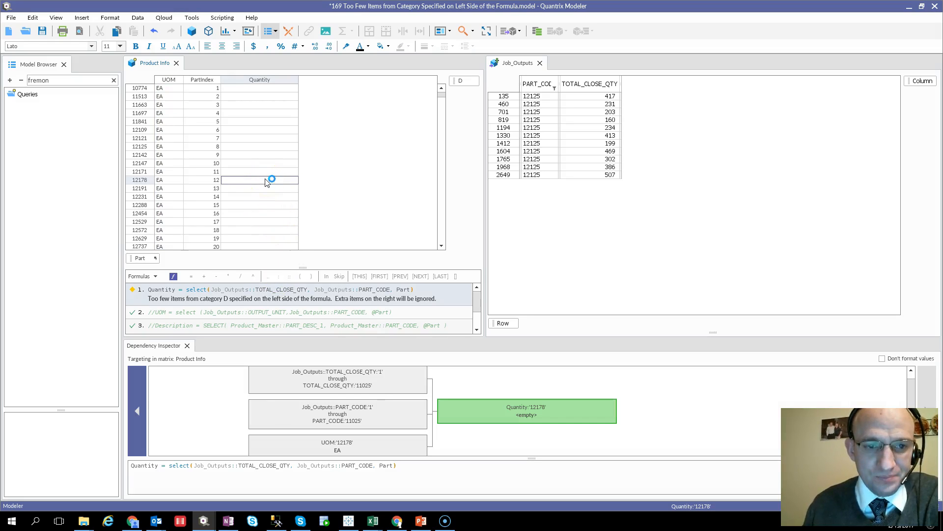
mouse_move(388, 468)
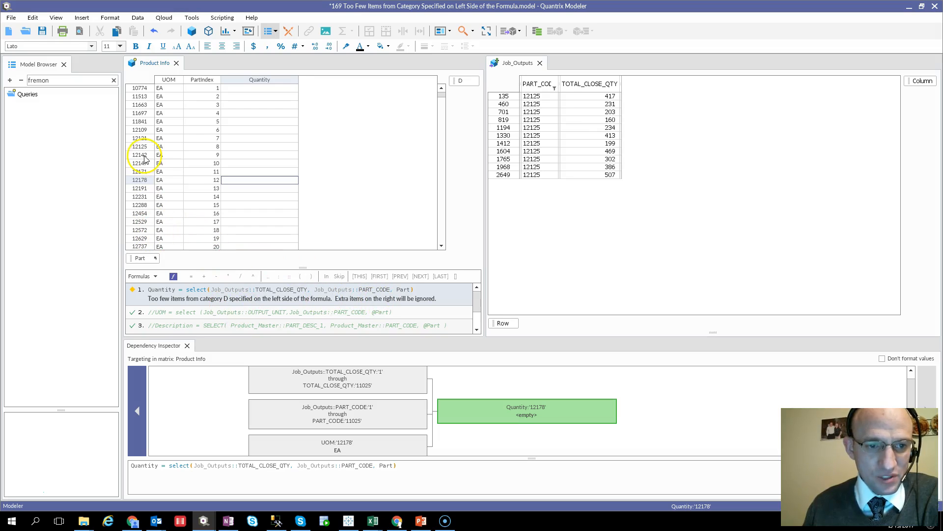
double_click(394, 289)
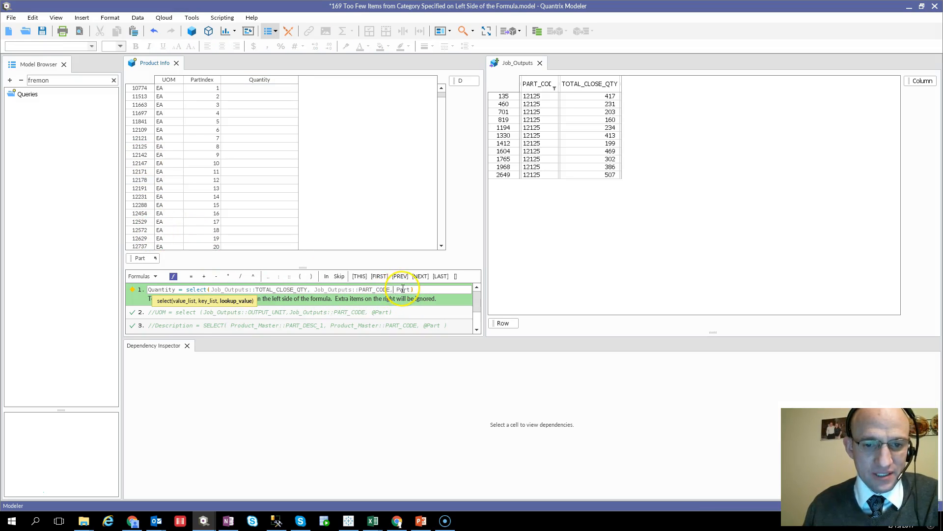
click(394, 289)
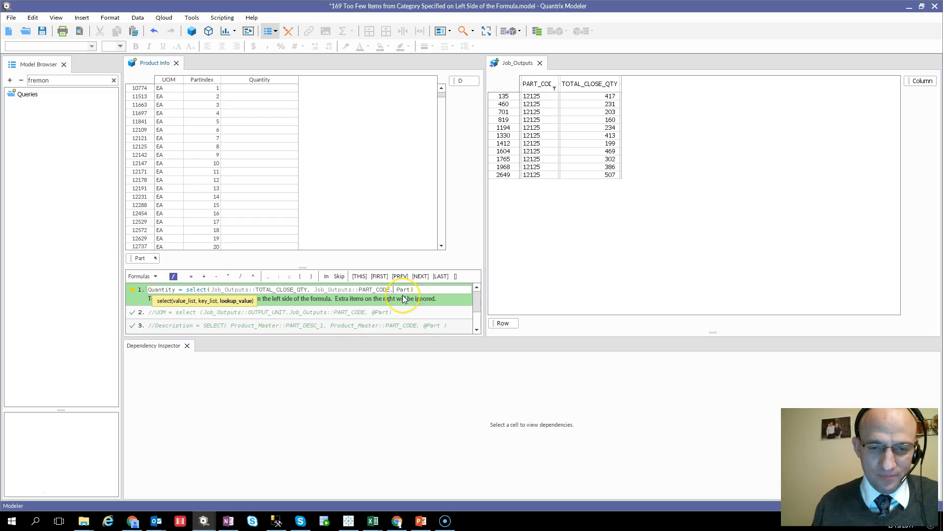
text(@)
key(Return)
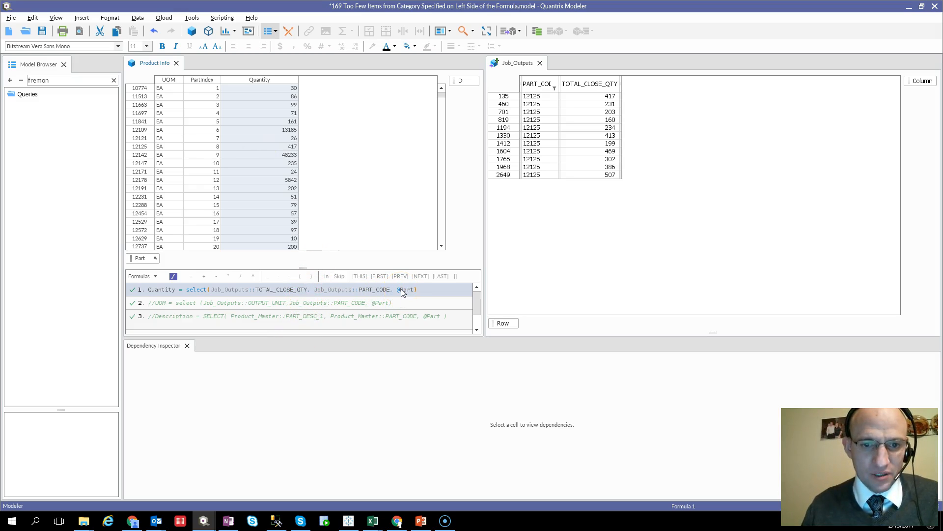
Step: Switch to the PowerPoint presentation showing the contact slide
key(alt+Tab)
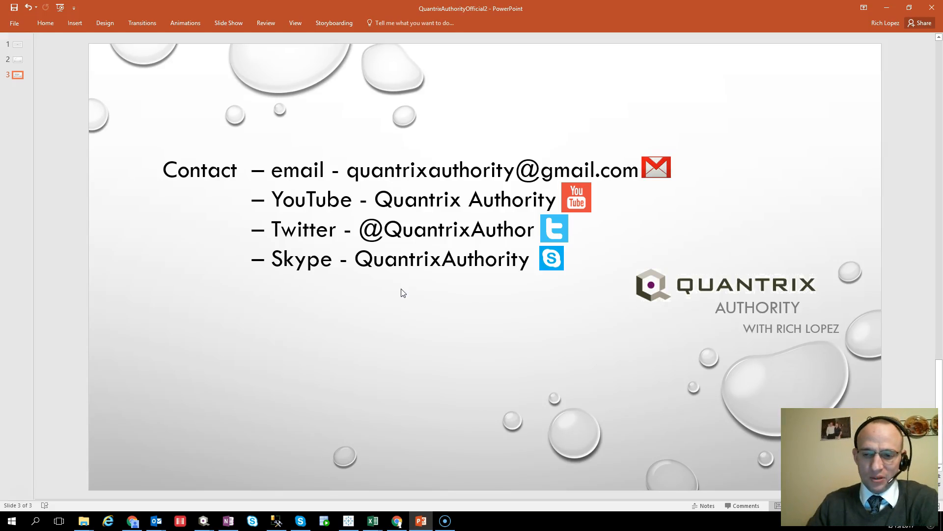